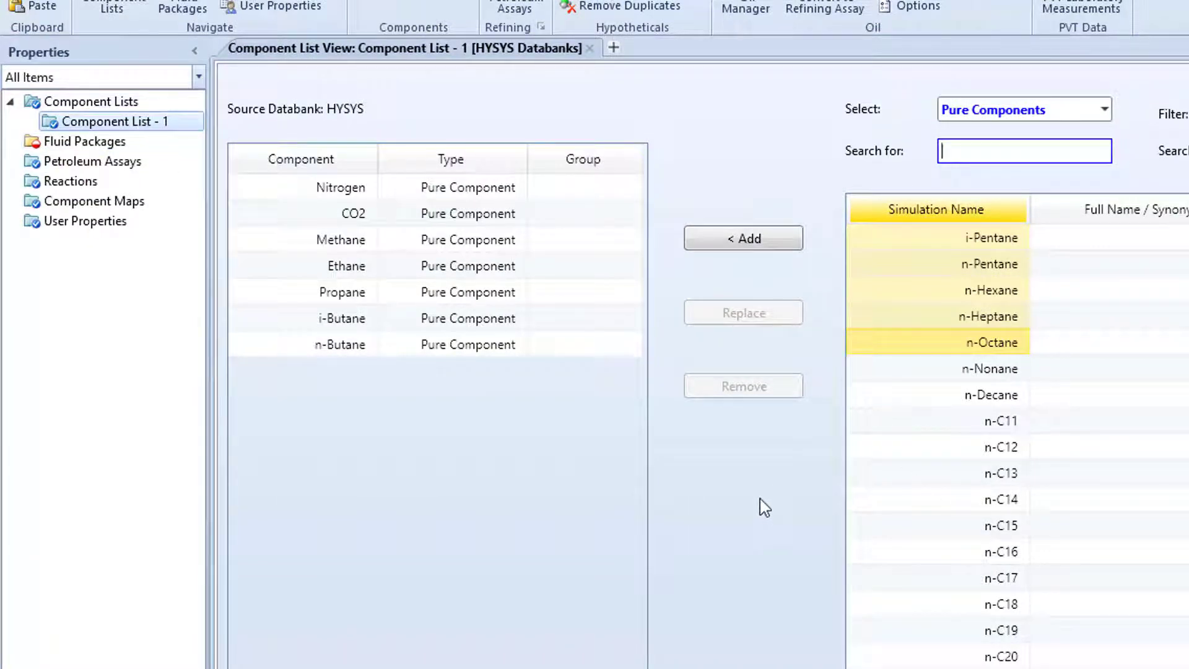
Step: Add a new fluid package under Fluid Packages and select Peng-Robinson as its property package
click(74, 143)
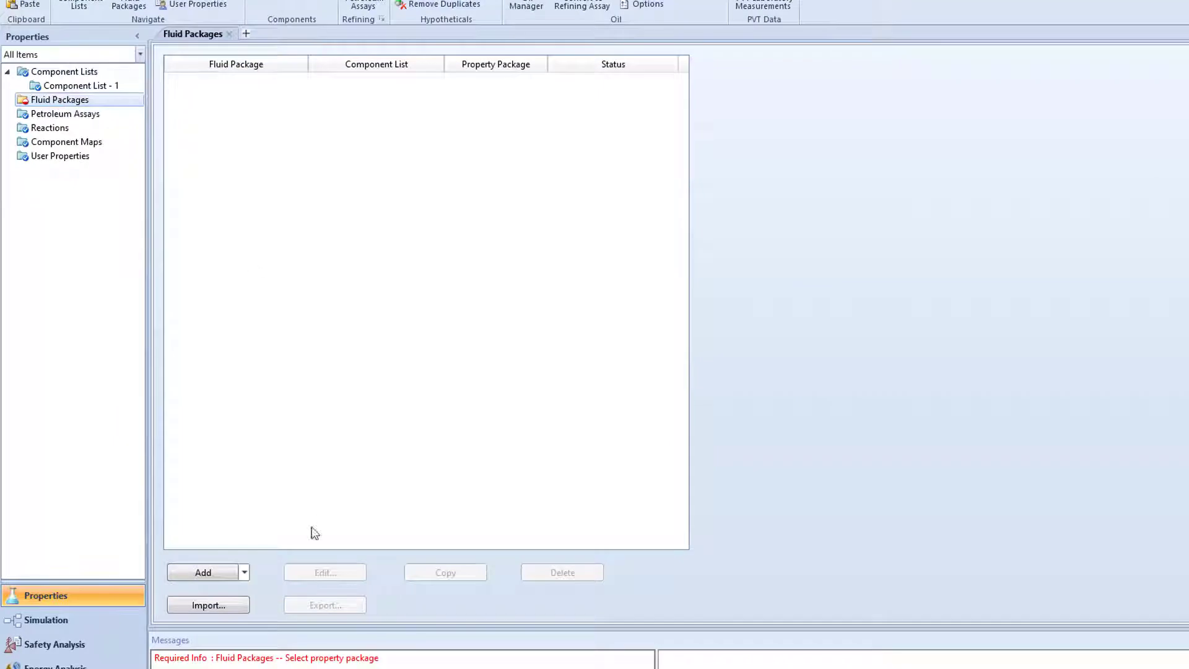
click(217, 578)
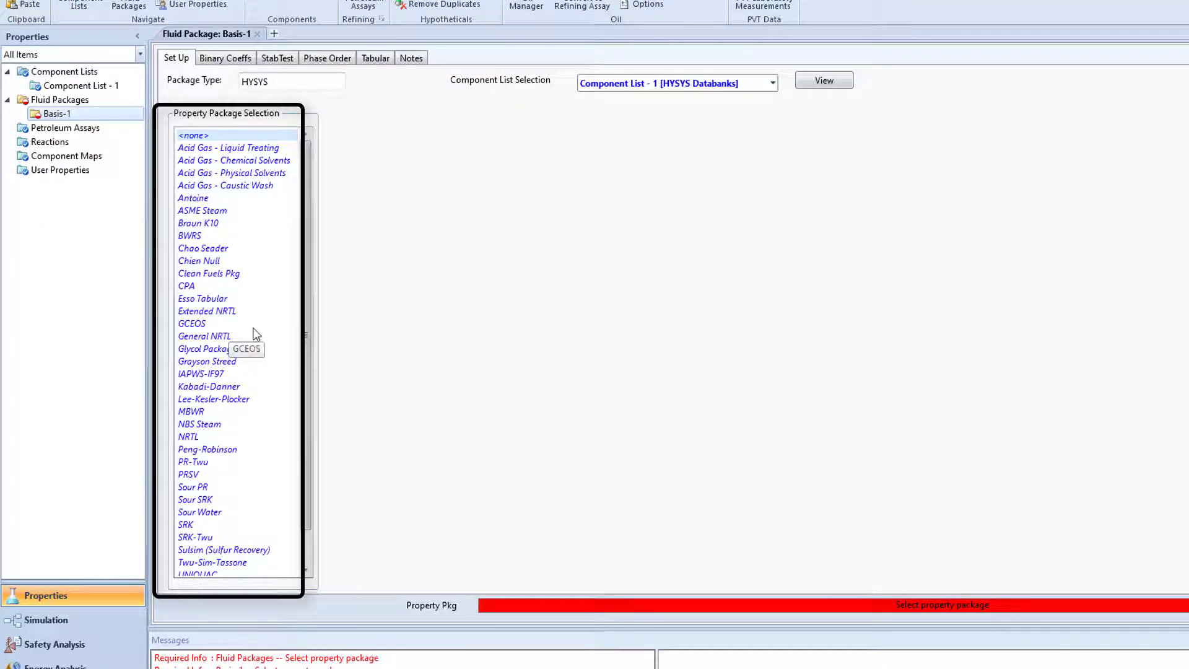
click(222, 452)
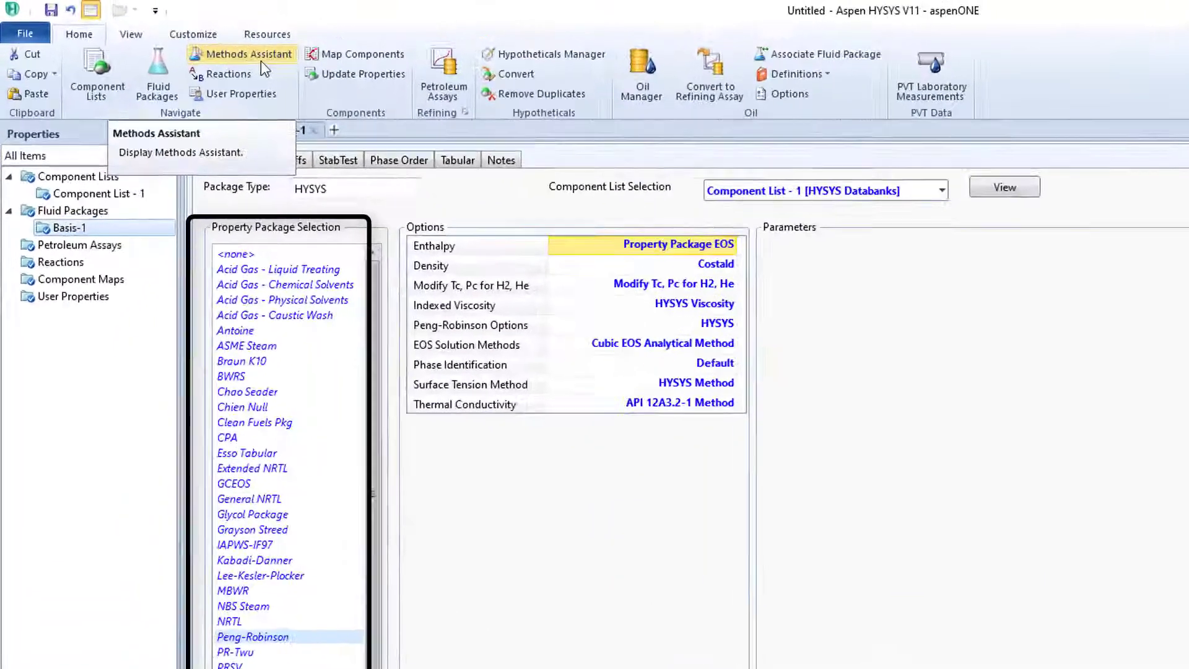
Step: Browse the Methods Assistant help through Oil and Gas Processing and Gas Treating to Acid Gas Treating
click(261, 60)
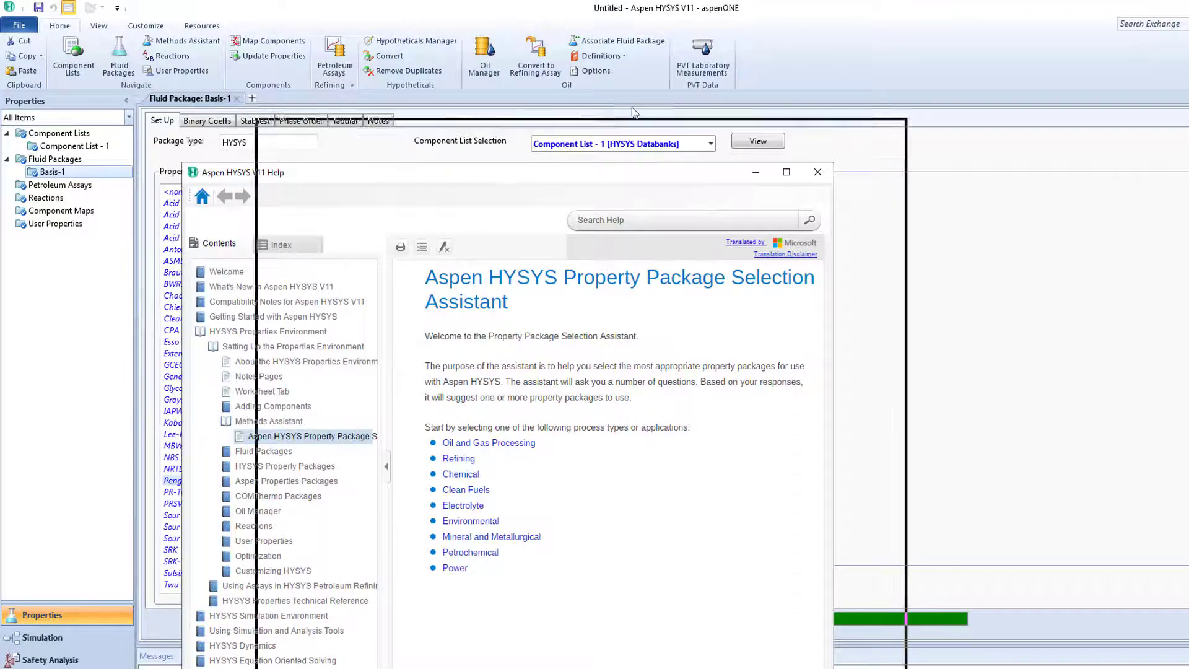
drag(514, 170, 728, 72)
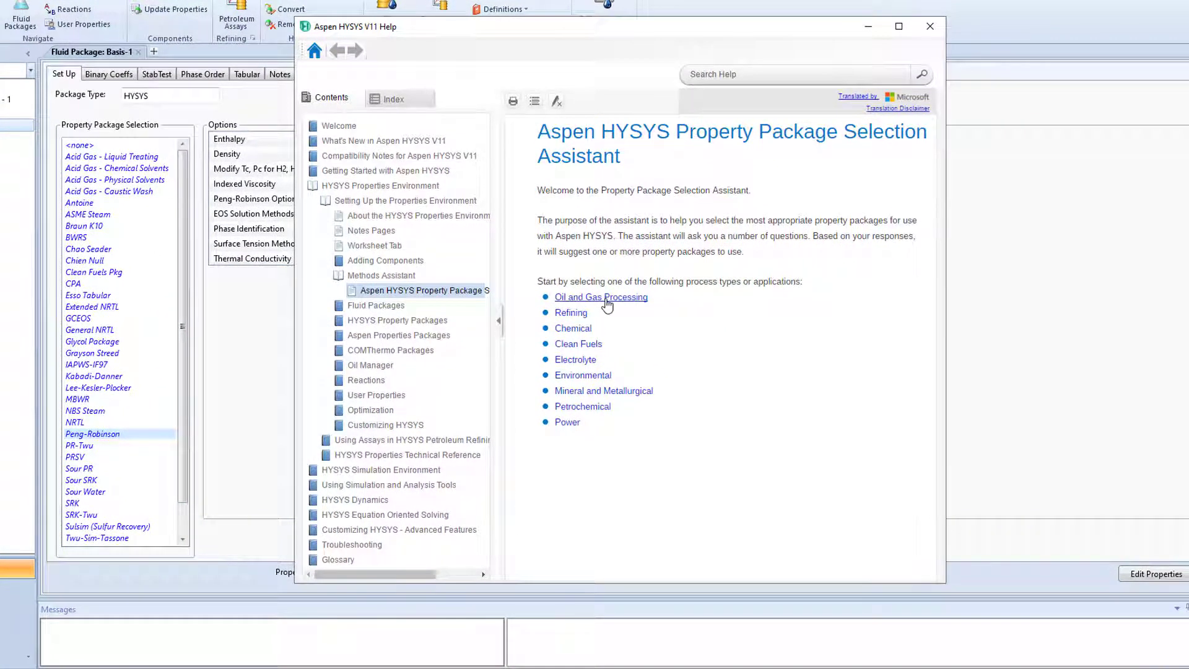
click(605, 298)
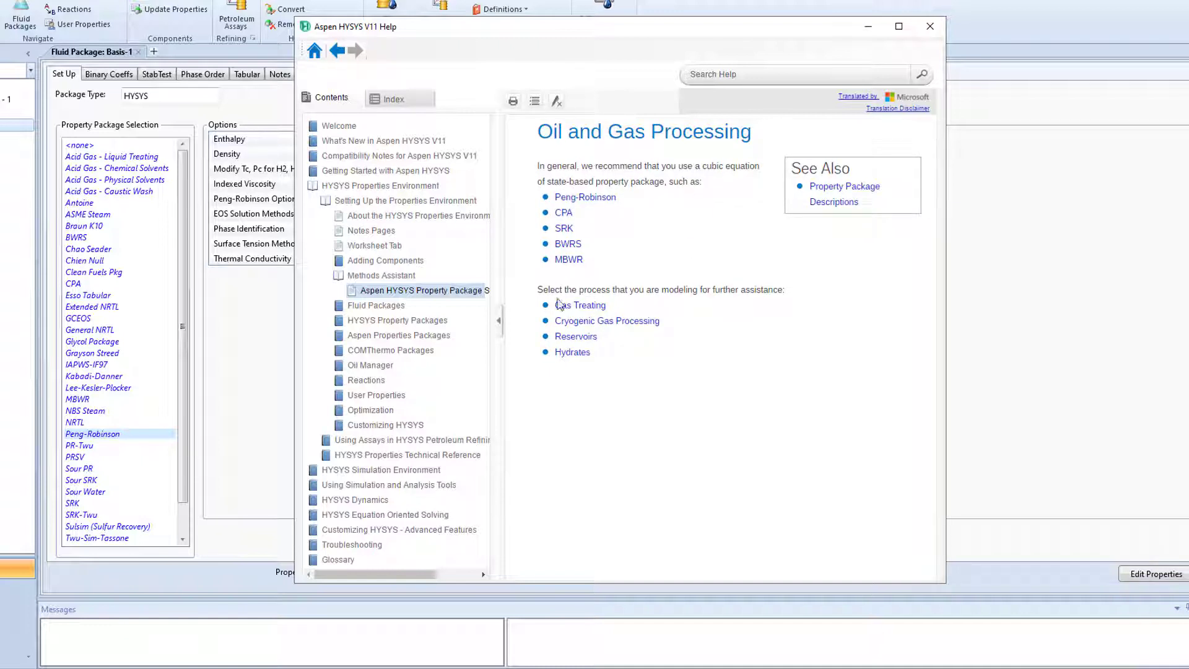
click(597, 312)
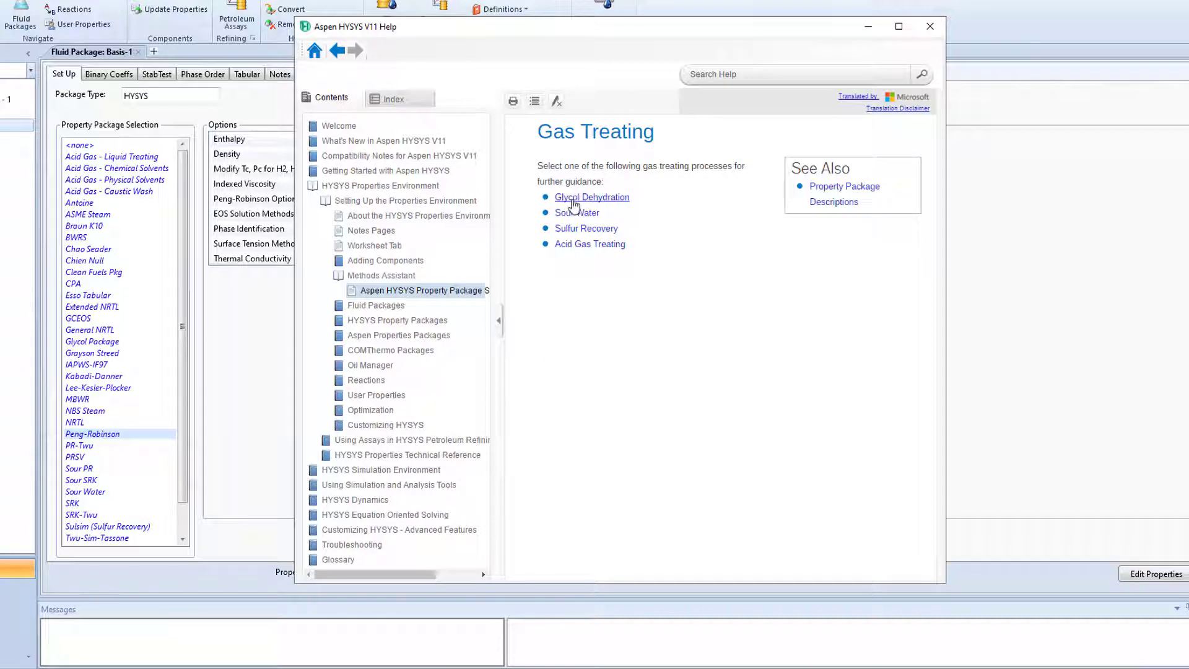
click(596, 245)
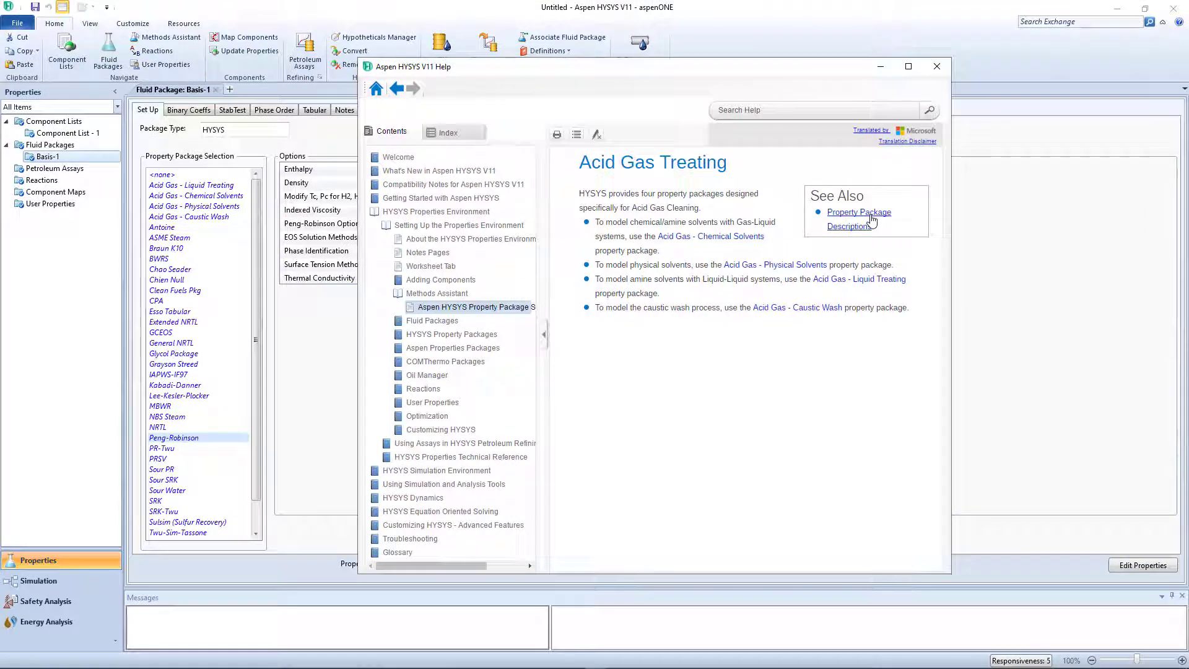
Step: Navigate from the Property Package Selection Assistant via Oil and Gas Processing to the Peng-Robinson topic, maximized
click(460, 295)
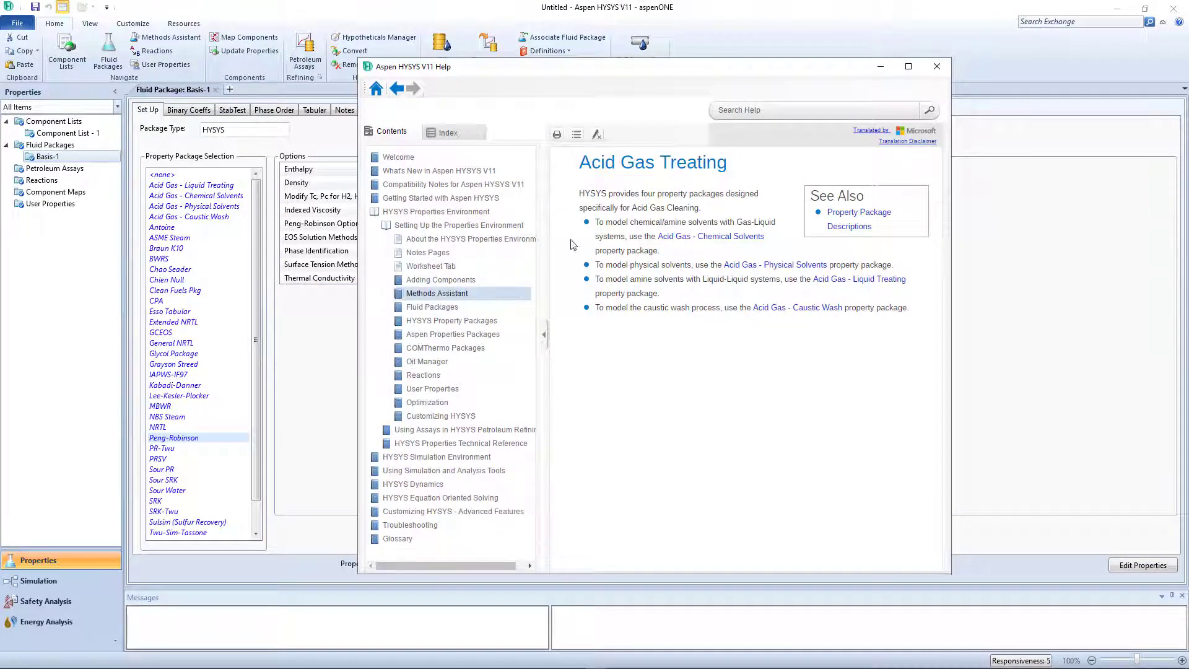
click(436, 295)
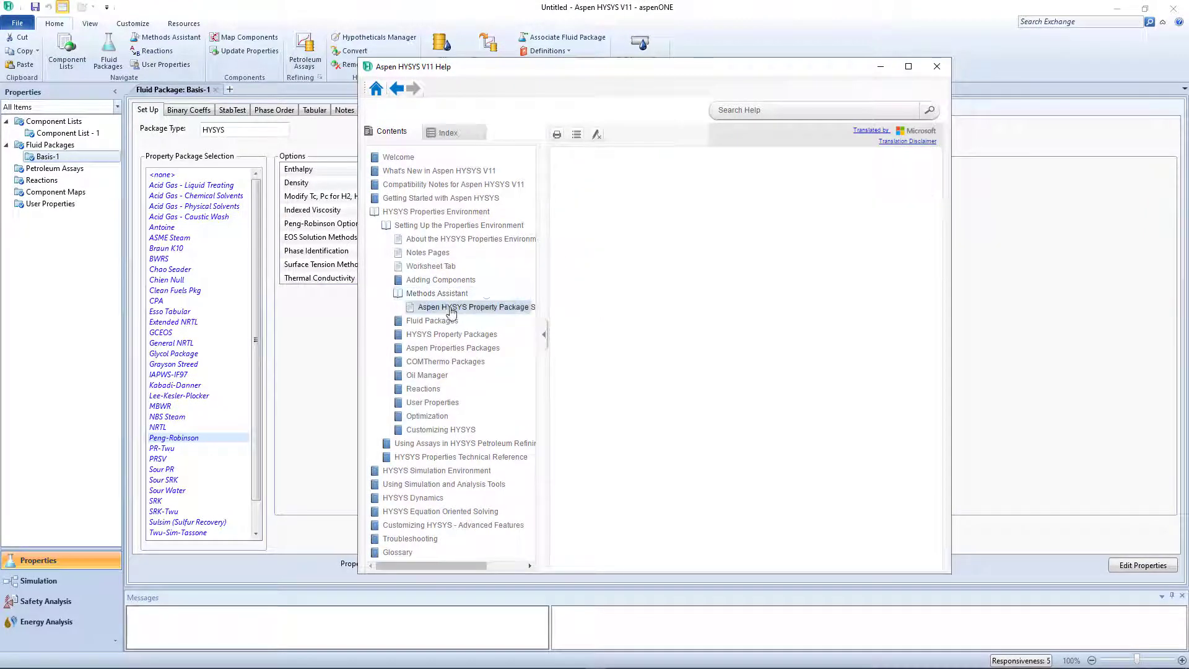
click(608, 316)
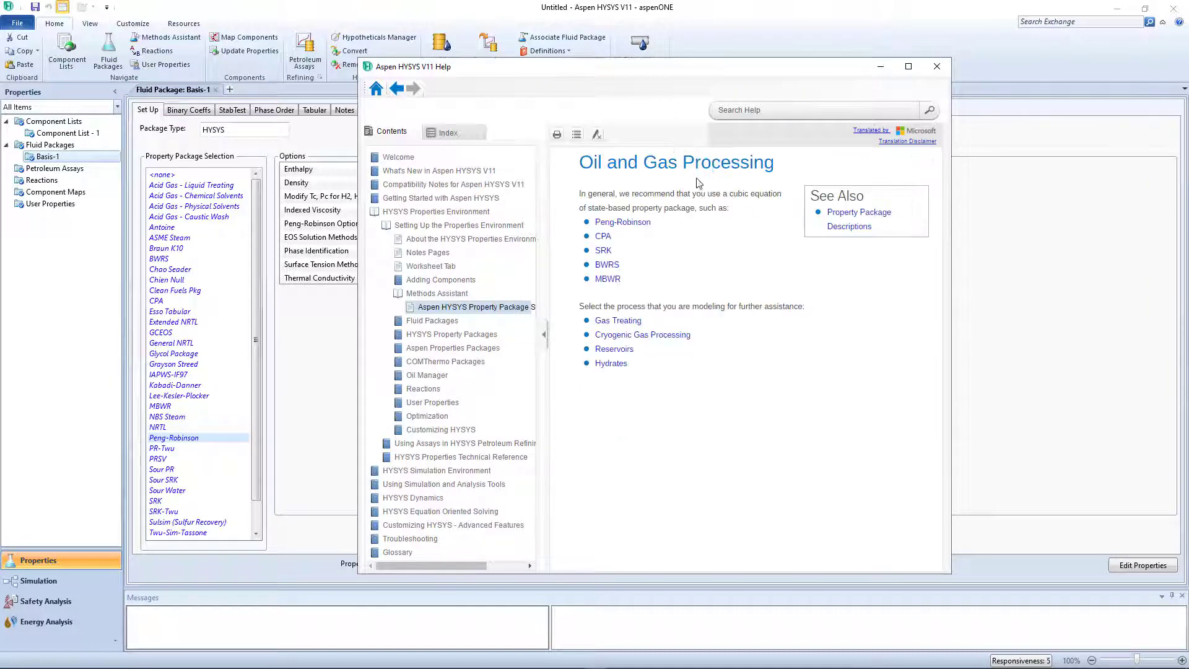
click(612, 224)
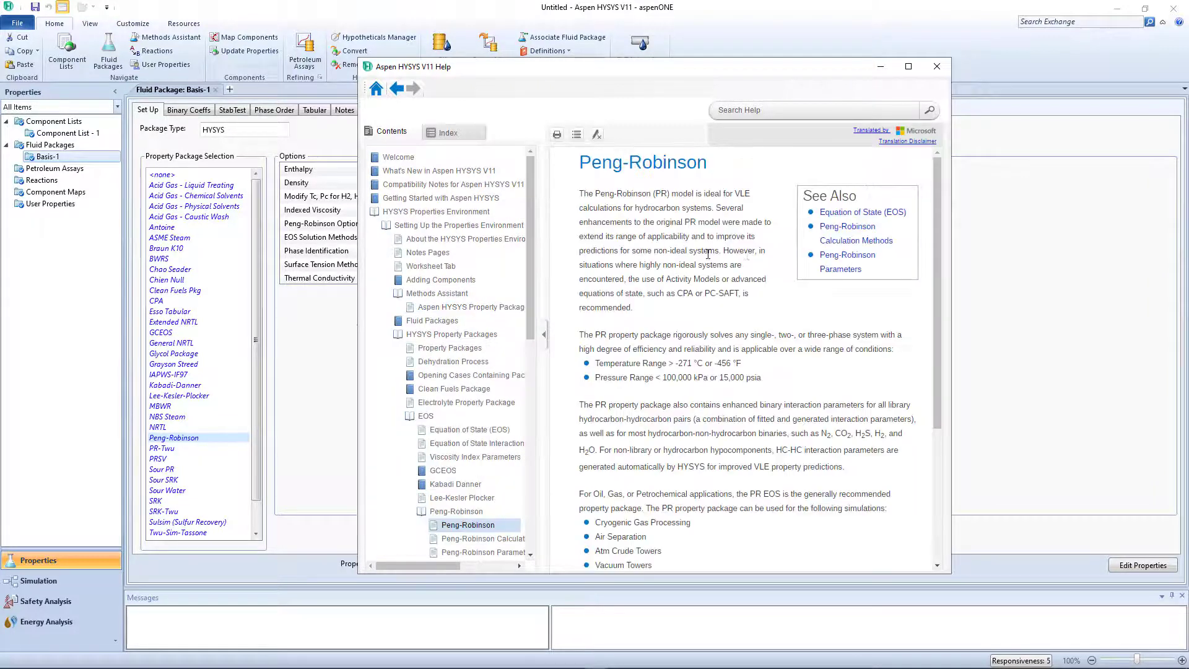
click(908, 67)
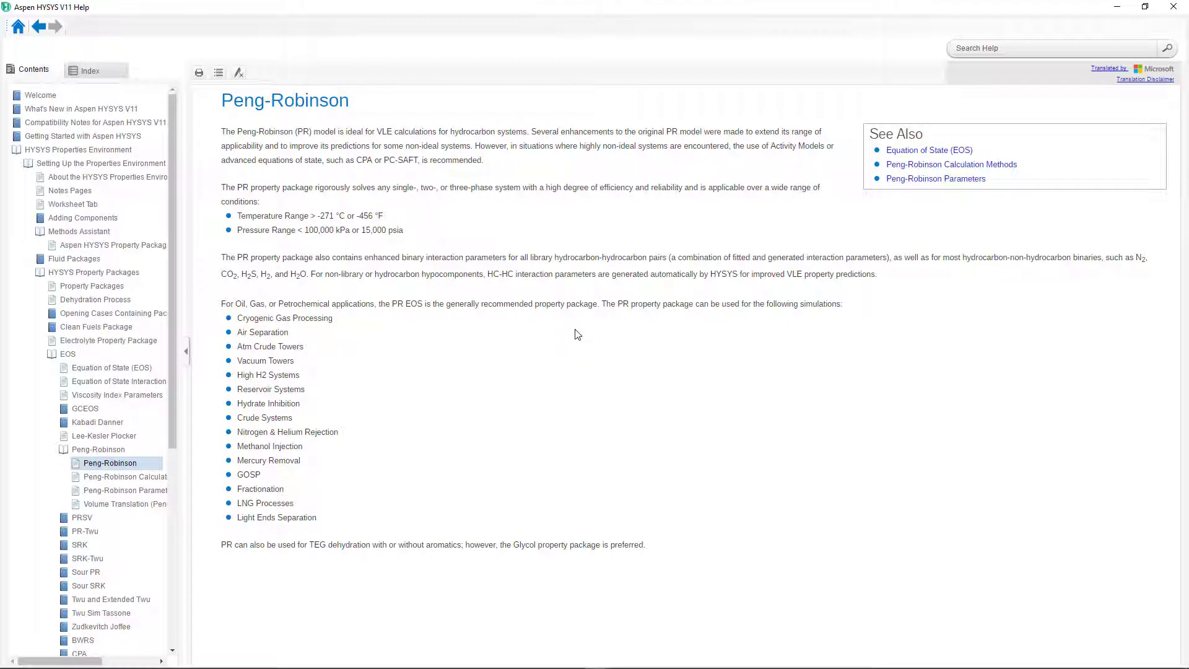
Step: Close the Help window to return to fluid package Basis-1
click(1175, 8)
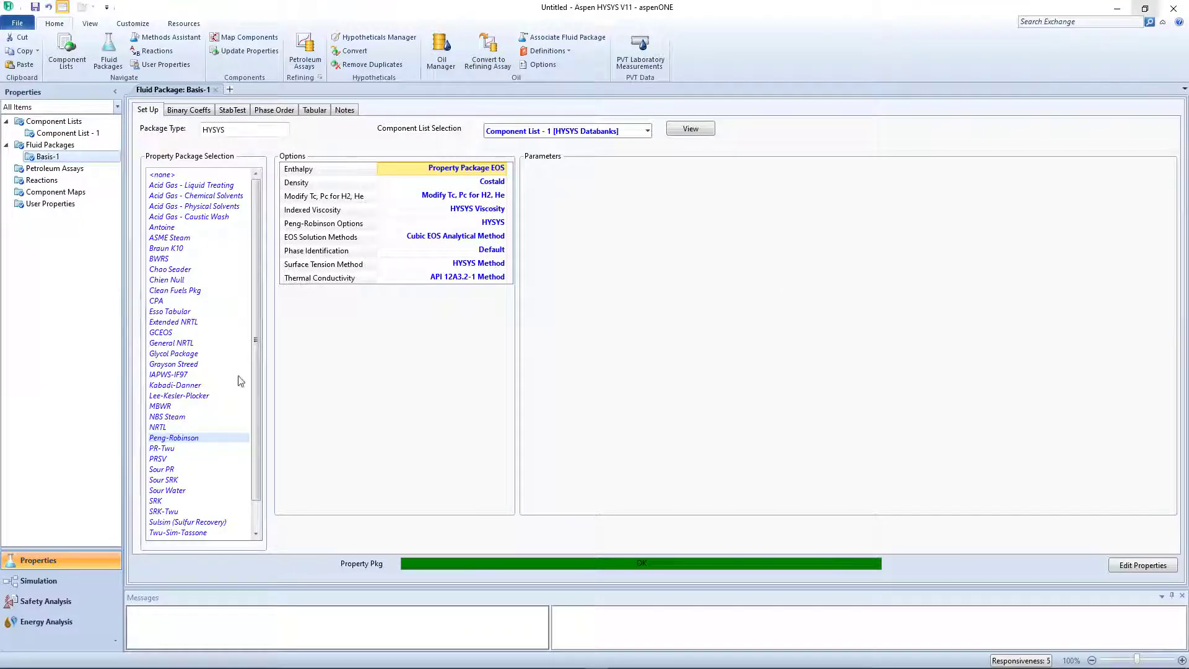